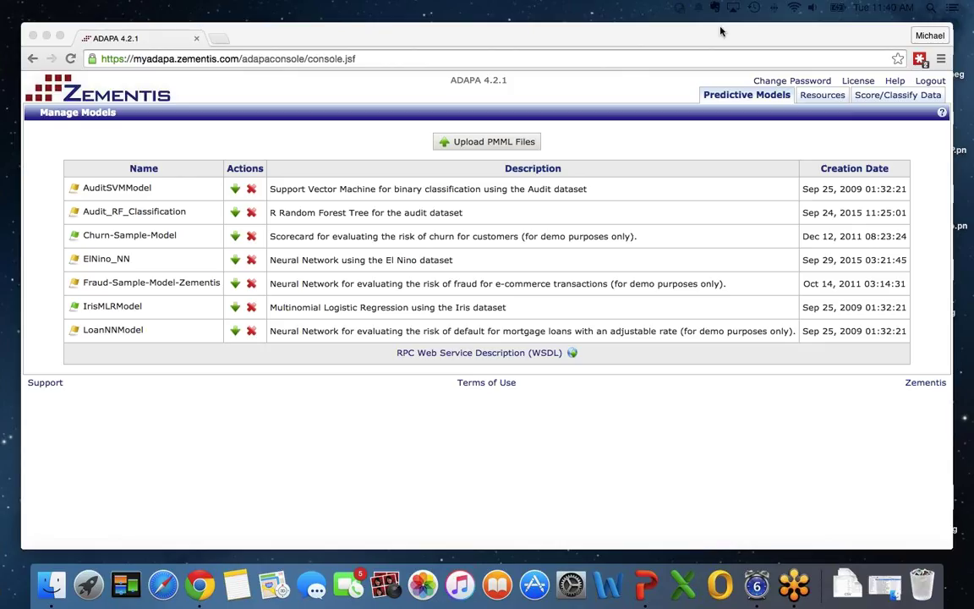
- Upload TaxAudit_NN.xml from the ADAPA Demo folder as a new PMML model
left_click(626, 24)
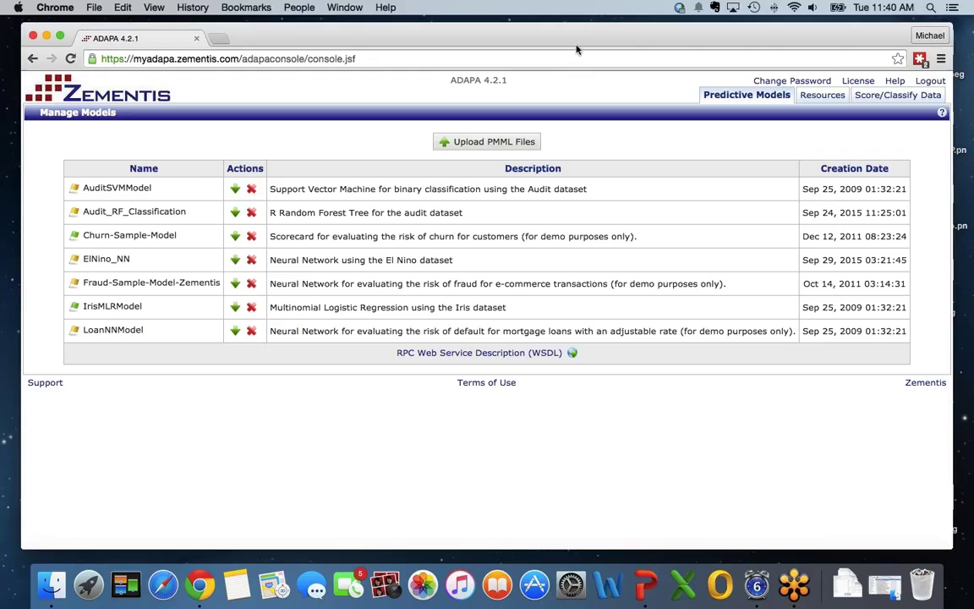
left_click_drag(518, 45, 554, 47)
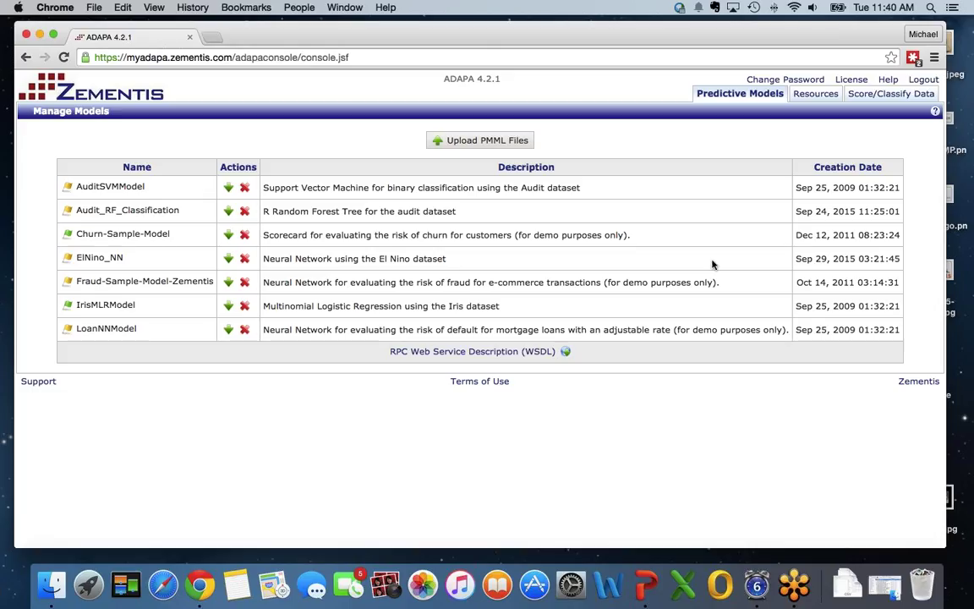
left_click(497, 148)
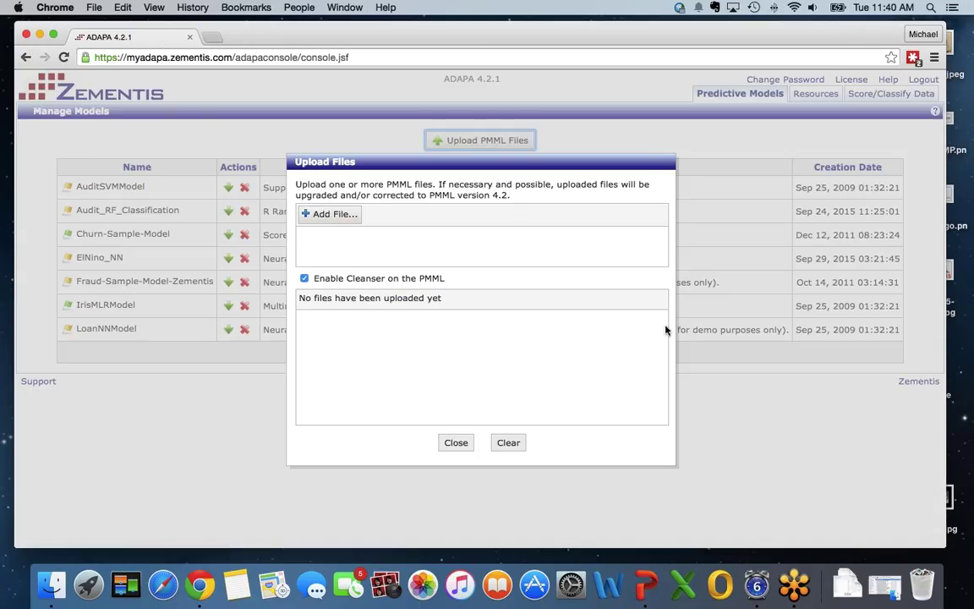
left_click(349, 218)
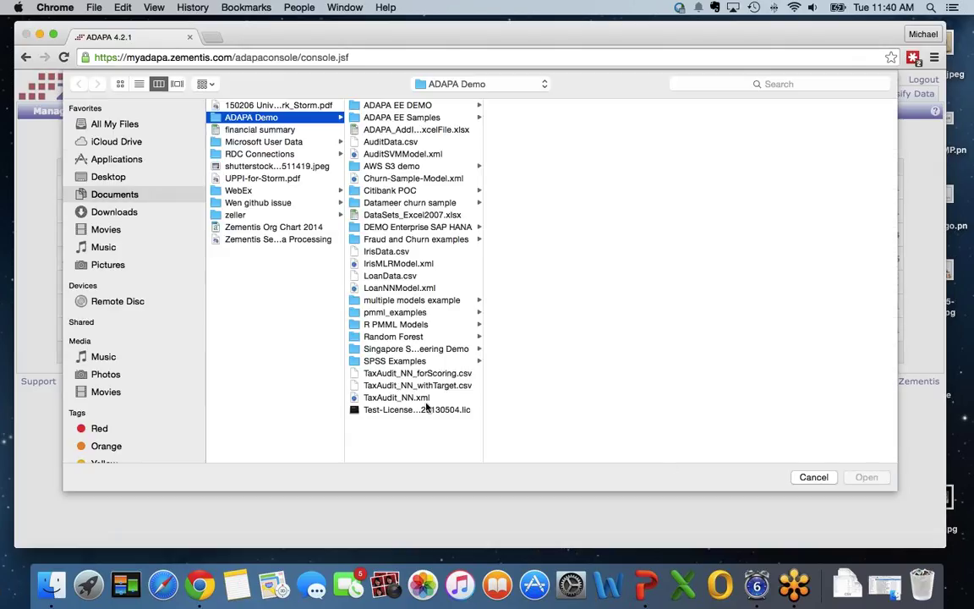
left_click(480, 399)
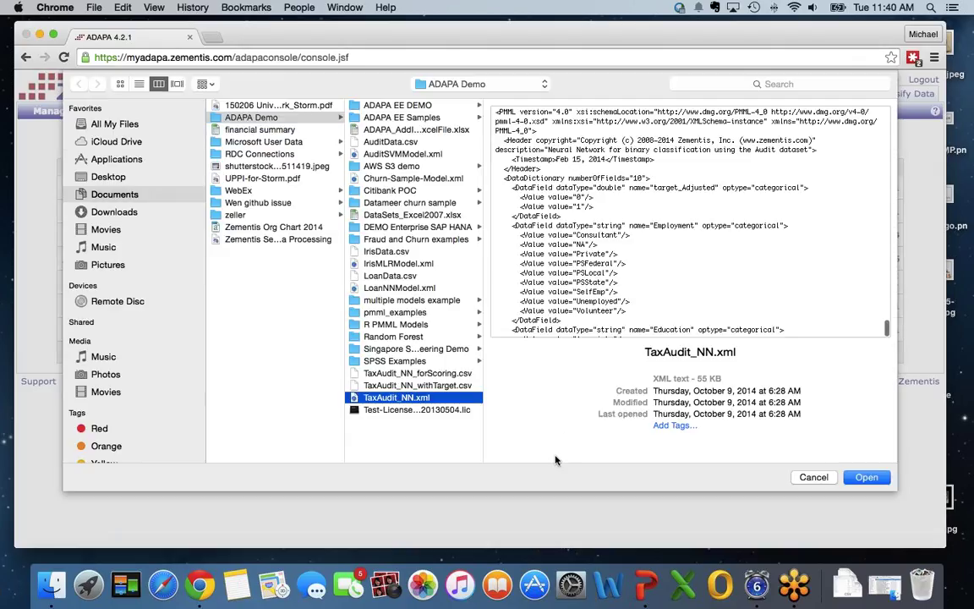
left_click(867, 479)
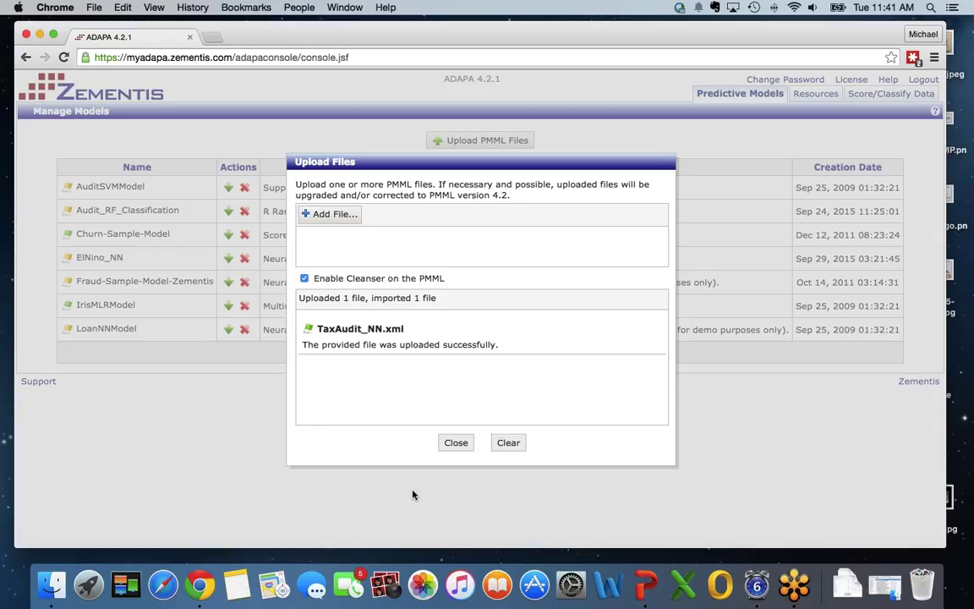
left_click(456, 447)
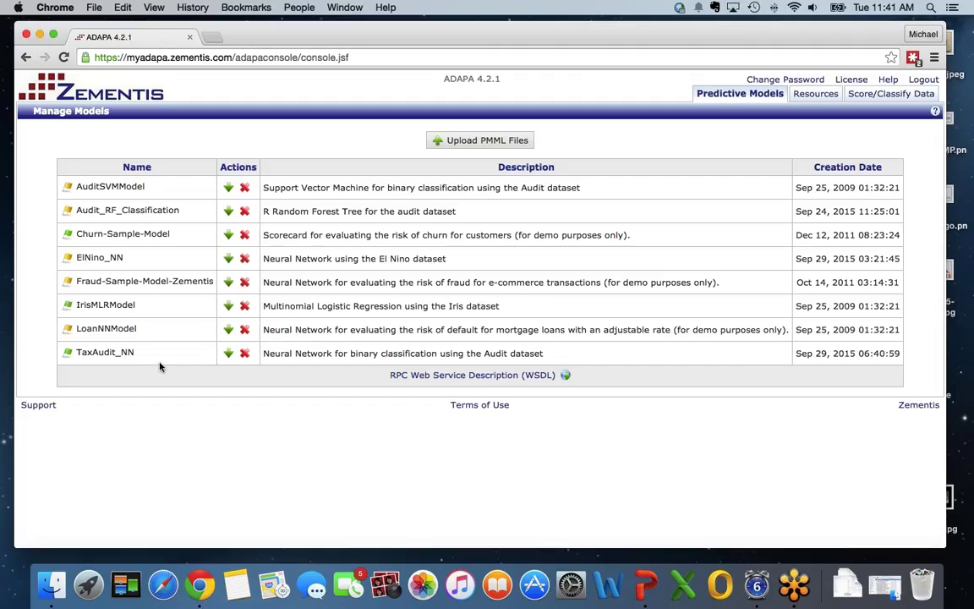
- Highlight the TaxAudit_NN name and the Audit_RF_Classification description, then clear the highlight
left_click_drag(102, 350, 69, 351)
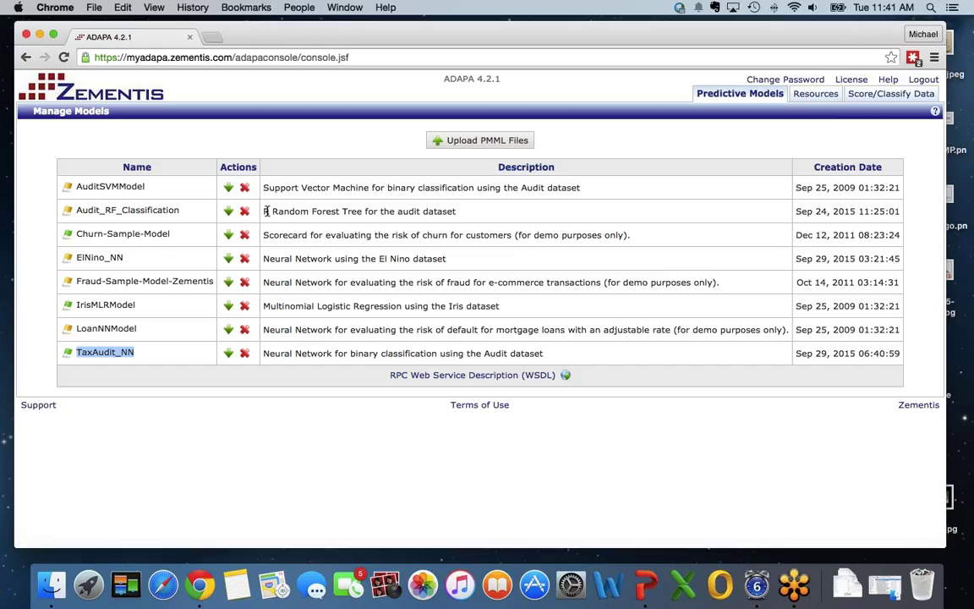
left_click_drag(264, 211, 460, 214)
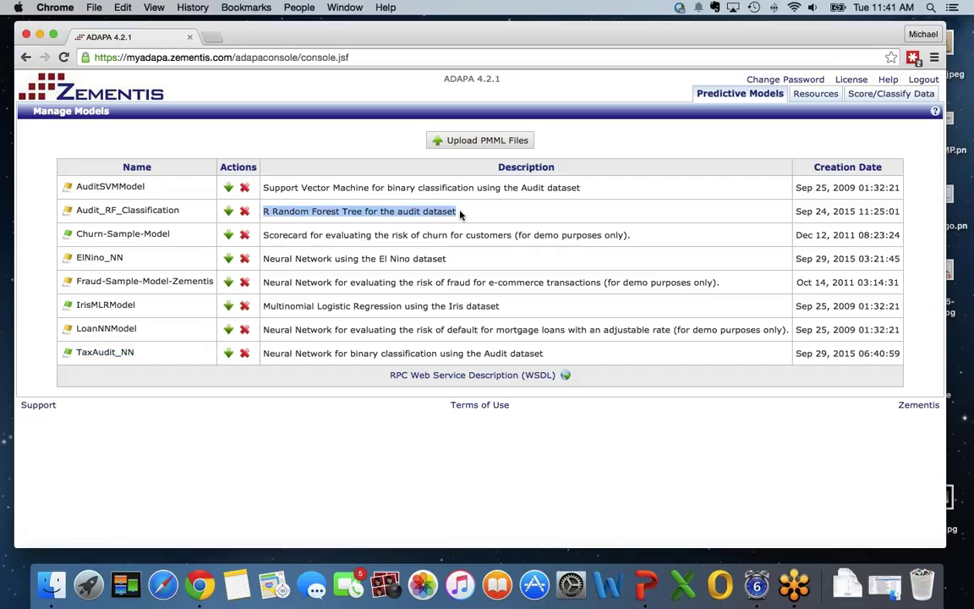
left_click(542, 226)
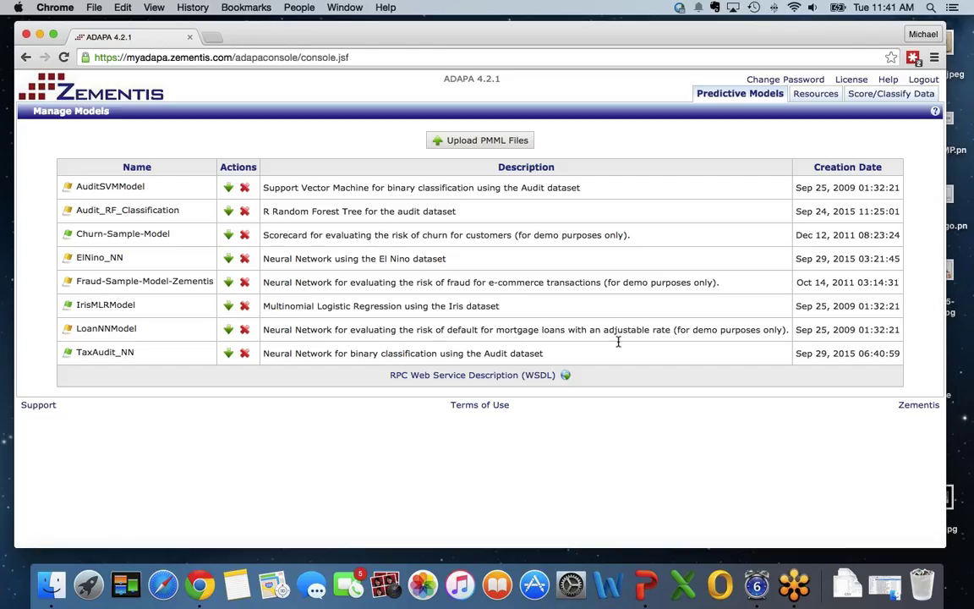
left_click(881, 96)
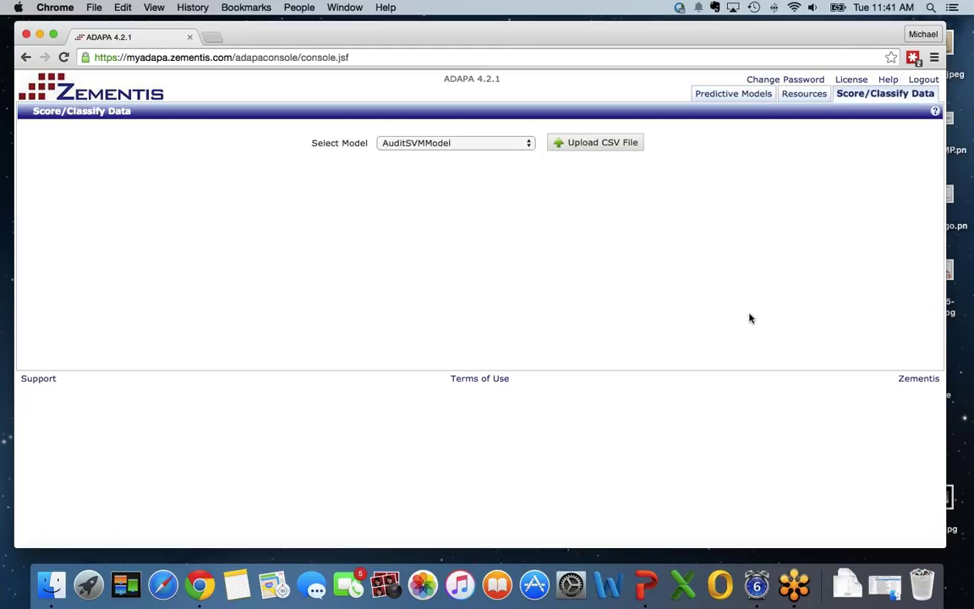
left_click(528, 146)
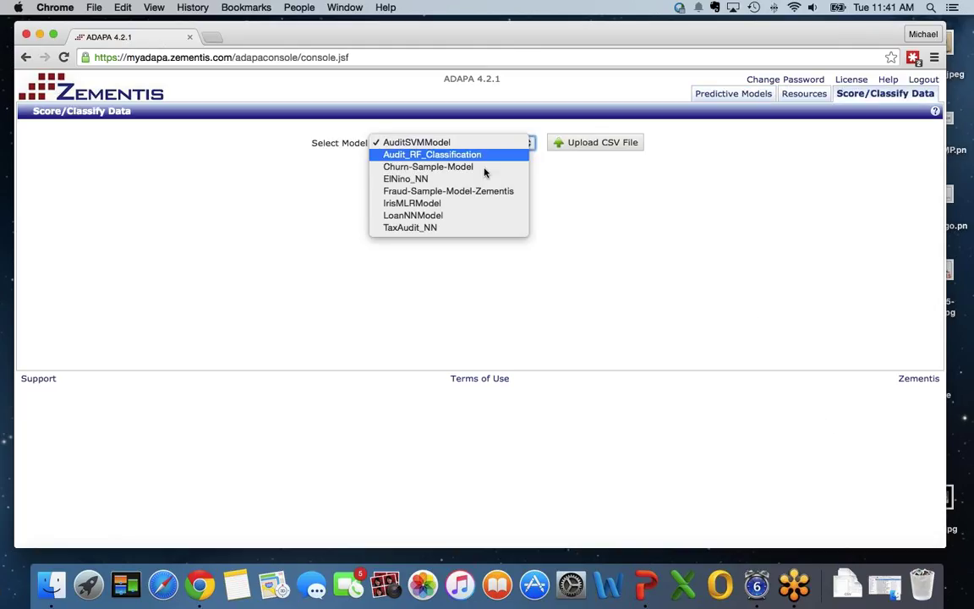
left_click(475, 230)
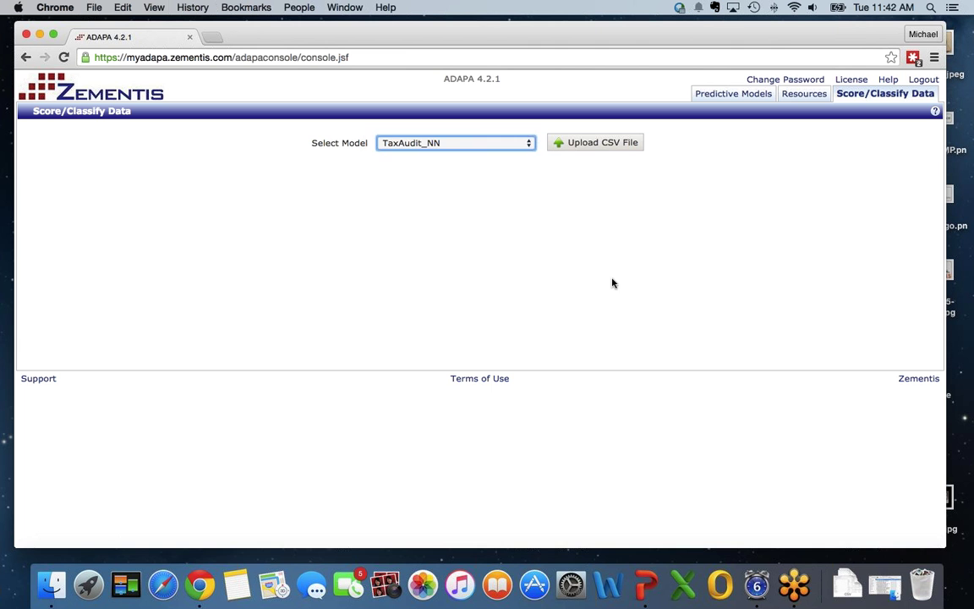
left_click(603, 144)
left_click(349, 258)
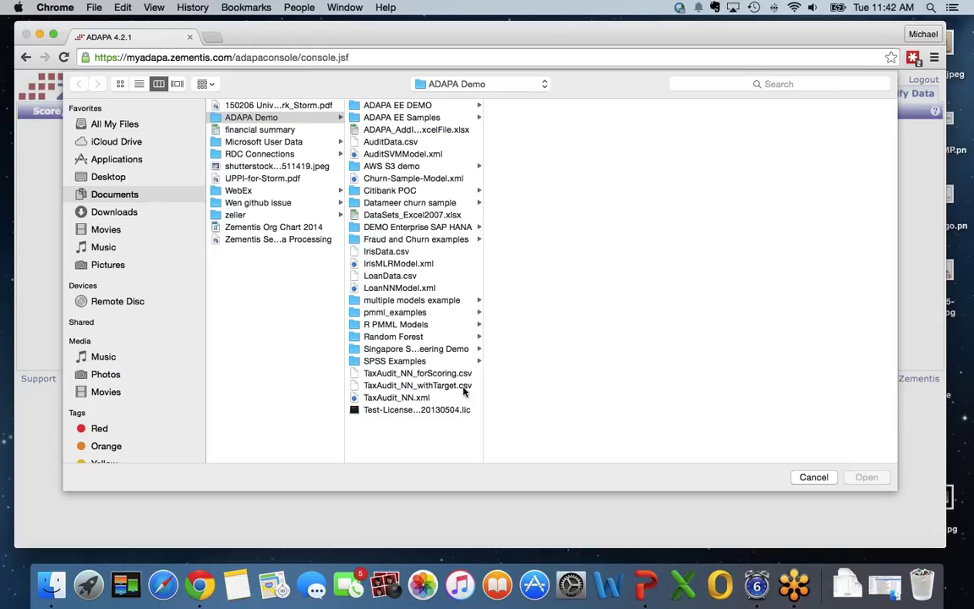
left_click(463, 386)
left_click(867, 477)
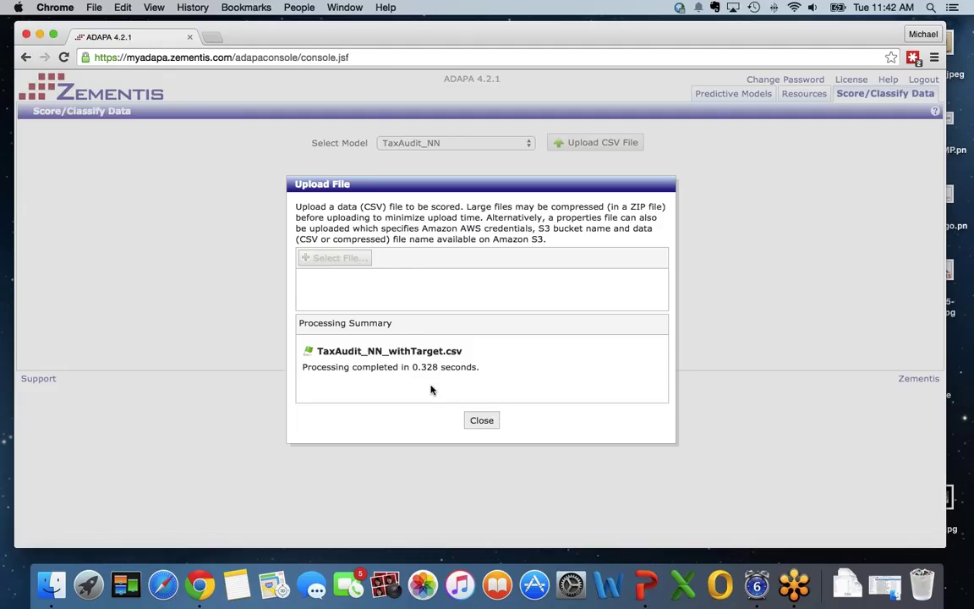
left_click(475, 420)
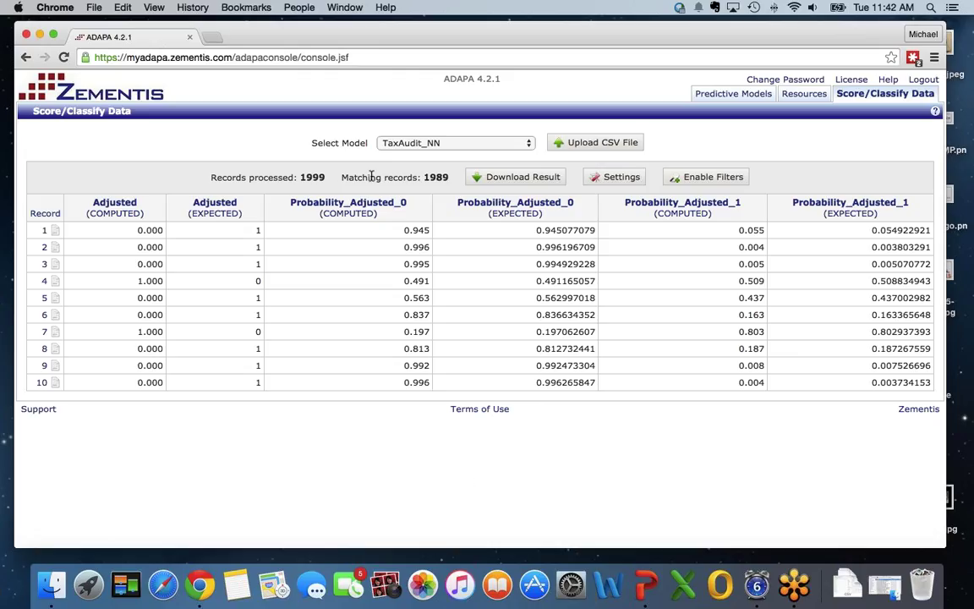
left_click_drag(342, 176, 449, 179)
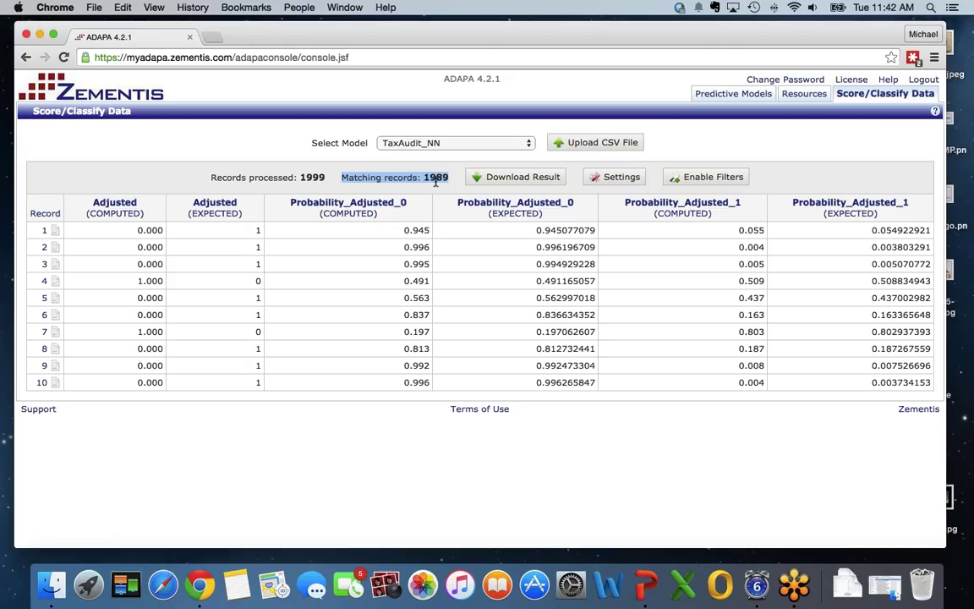
left_click(183, 489)
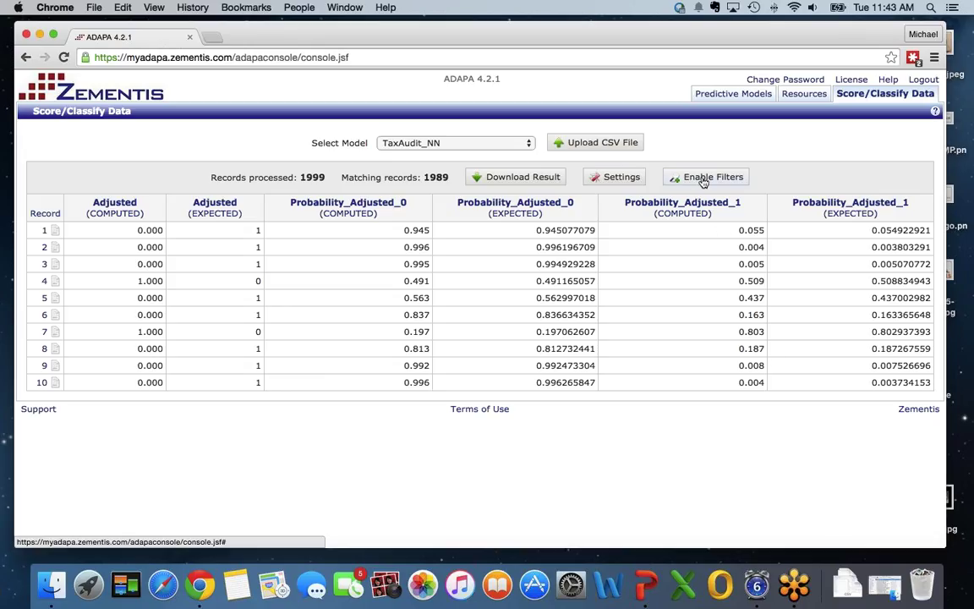
- Add all input fields, such as ROW_ID and Education, to the scored results table
left_click(621, 178)
left_click(486, 255)
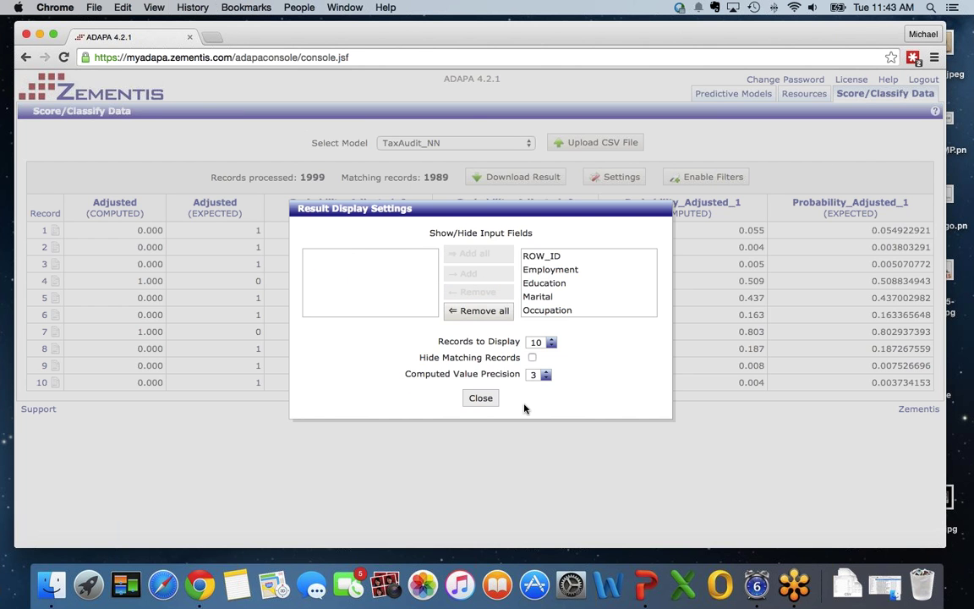
left_click(482, 398)
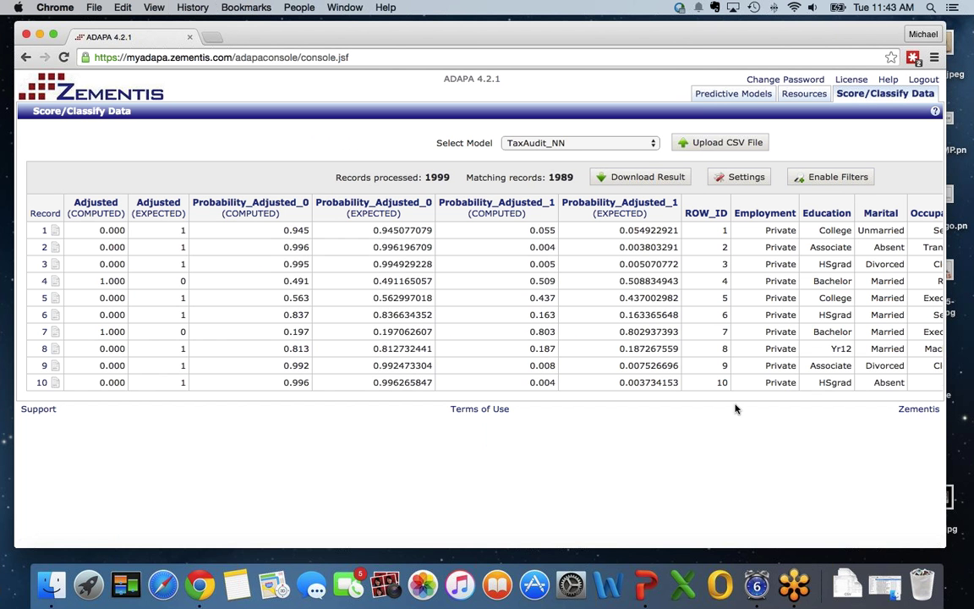
scroll(771, 376, "right", 5)
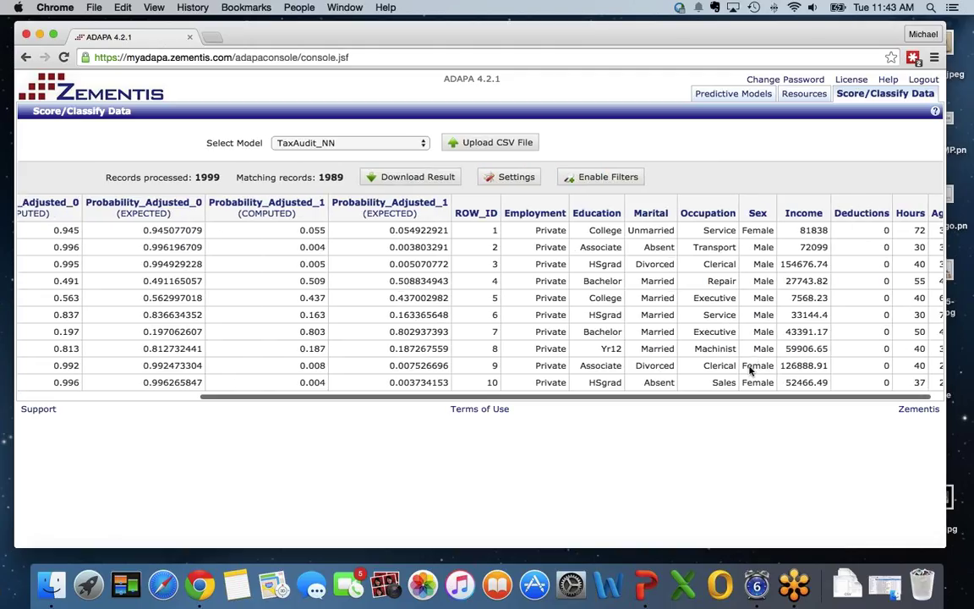
- Enable filters and filter the Education column to values starting with 'b'
left_click(602, 177)
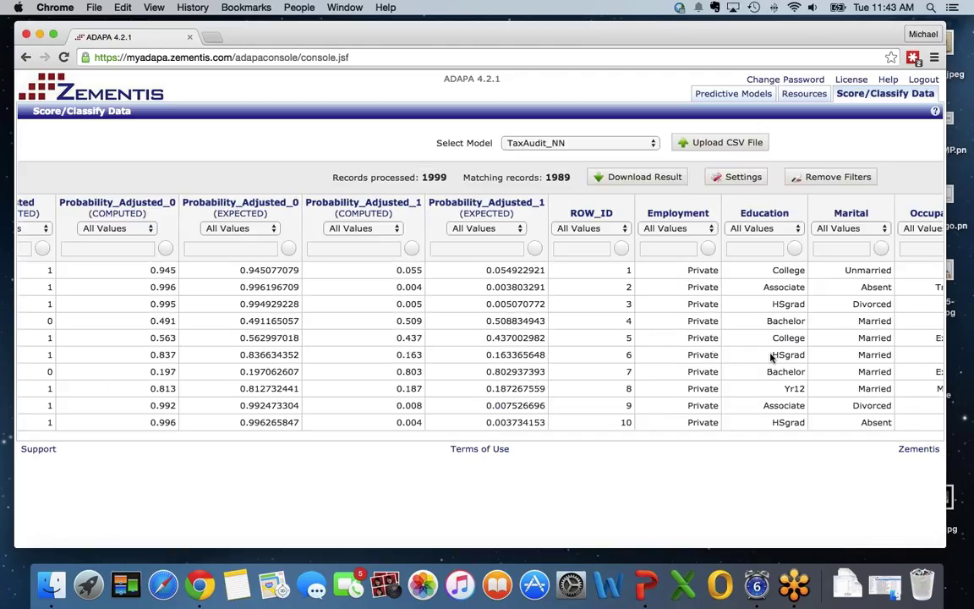
left_click(793, 230)
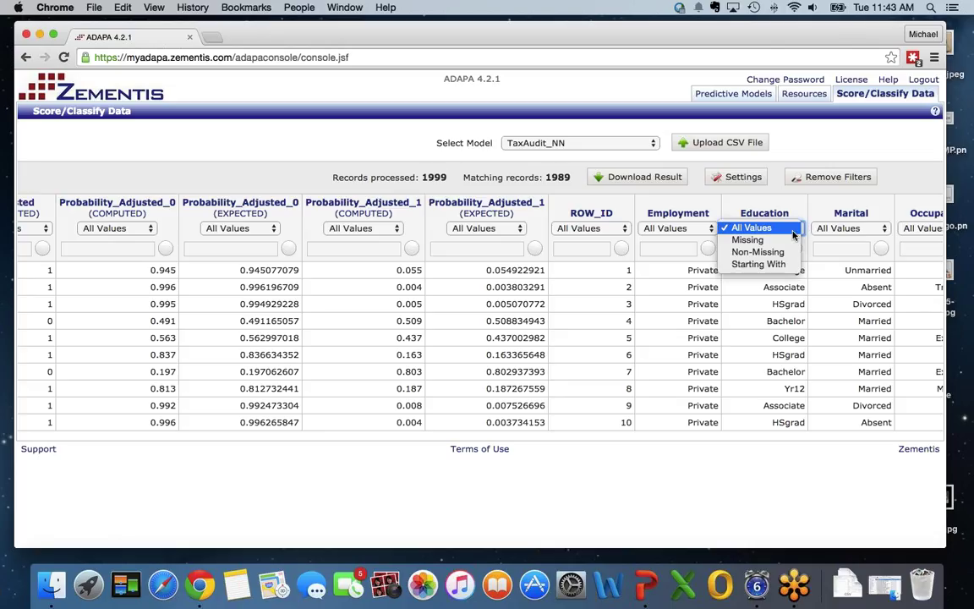
left_click(758, 264)
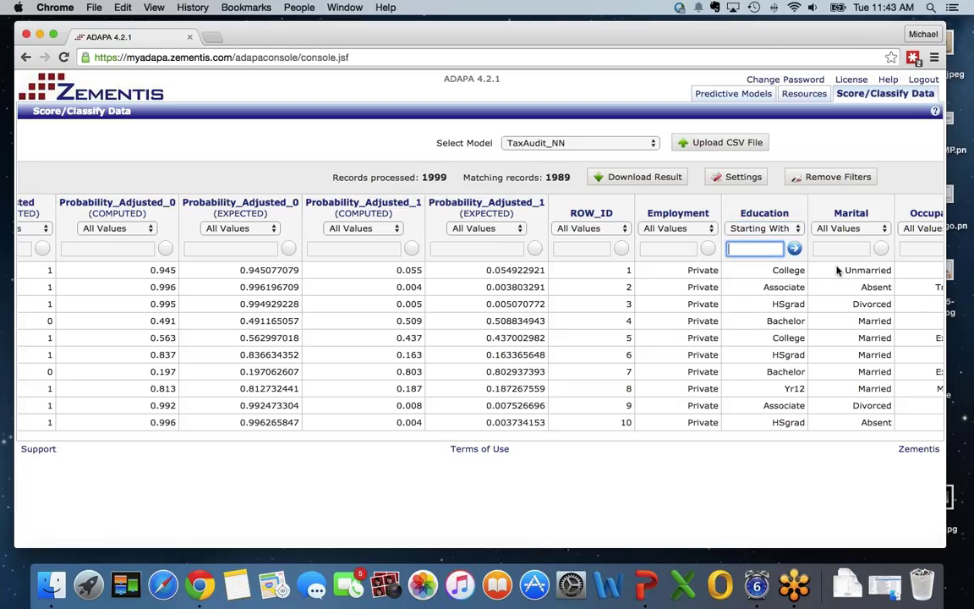
type("b")
left_click(794, 249)
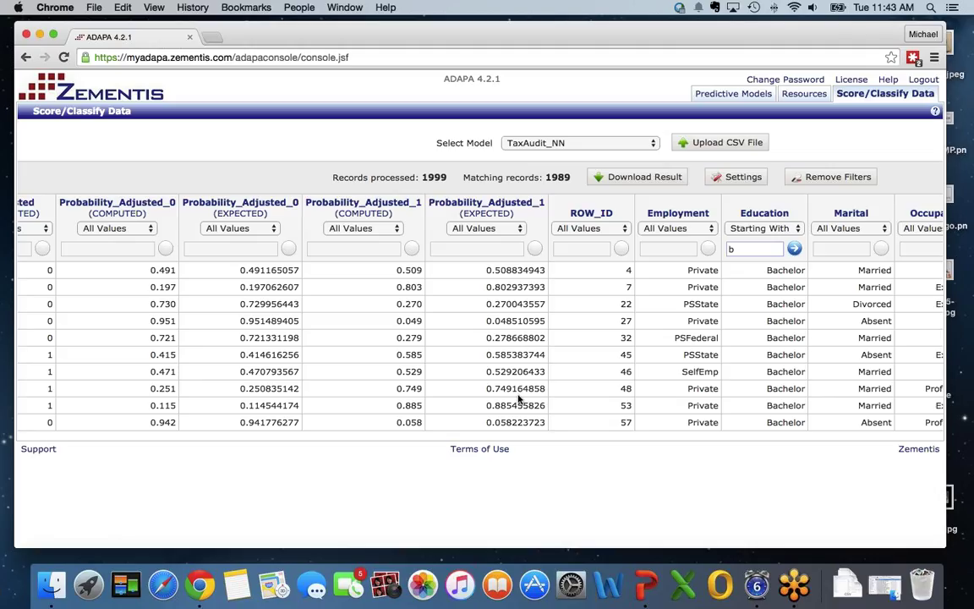
scroll(518, 399, "left", 10)
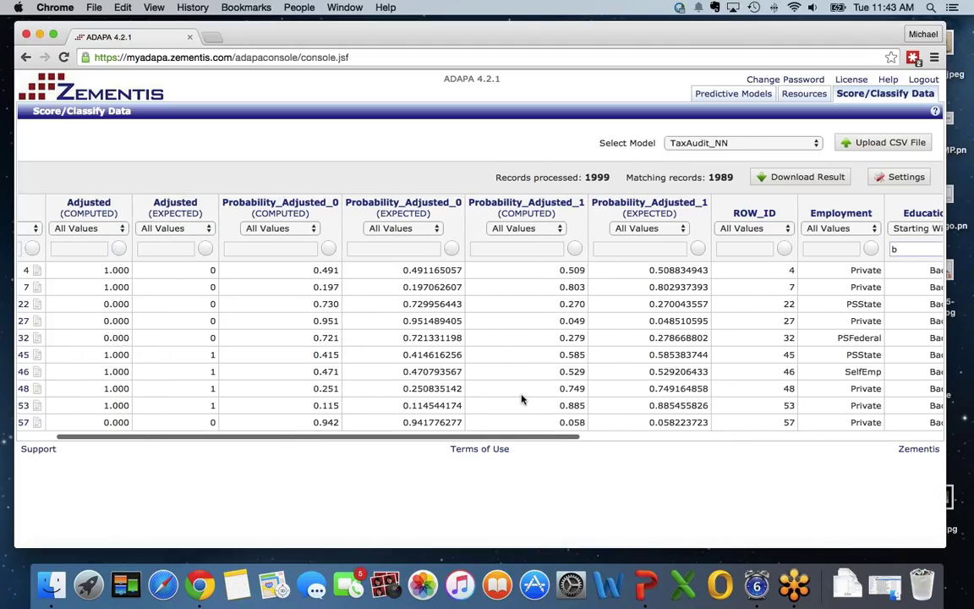
scroll(529, 399, "left", 3)
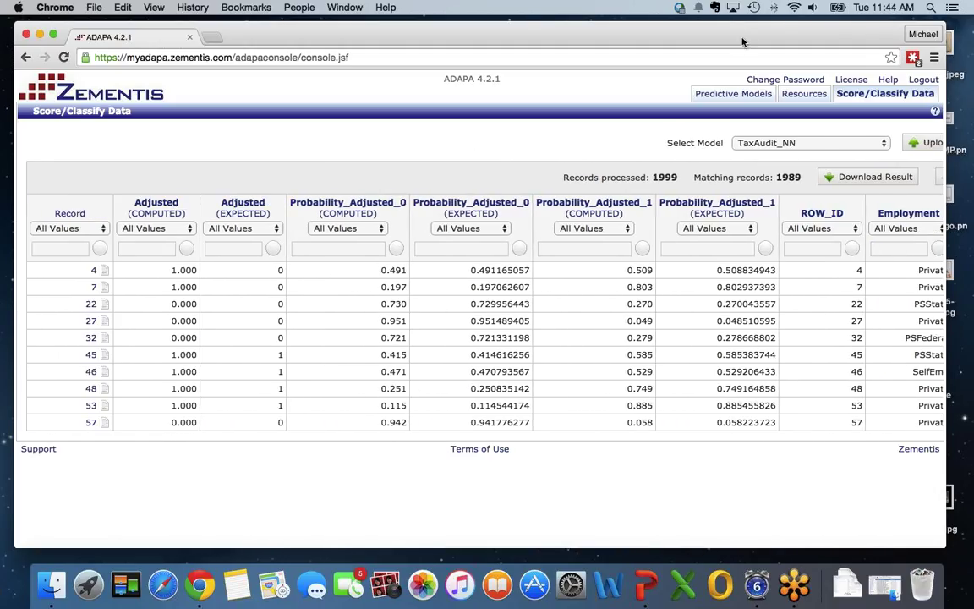
- Go via Predictive Models to Resources, listing borrowersStateMappingTable.xls and custom.jar
left_click(728, 94)
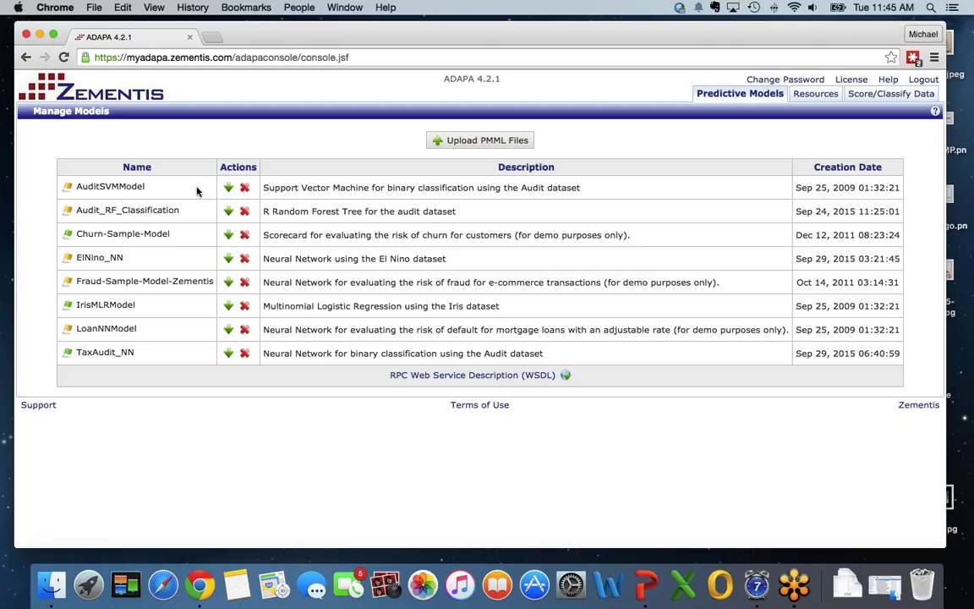
left_click(815, 95)
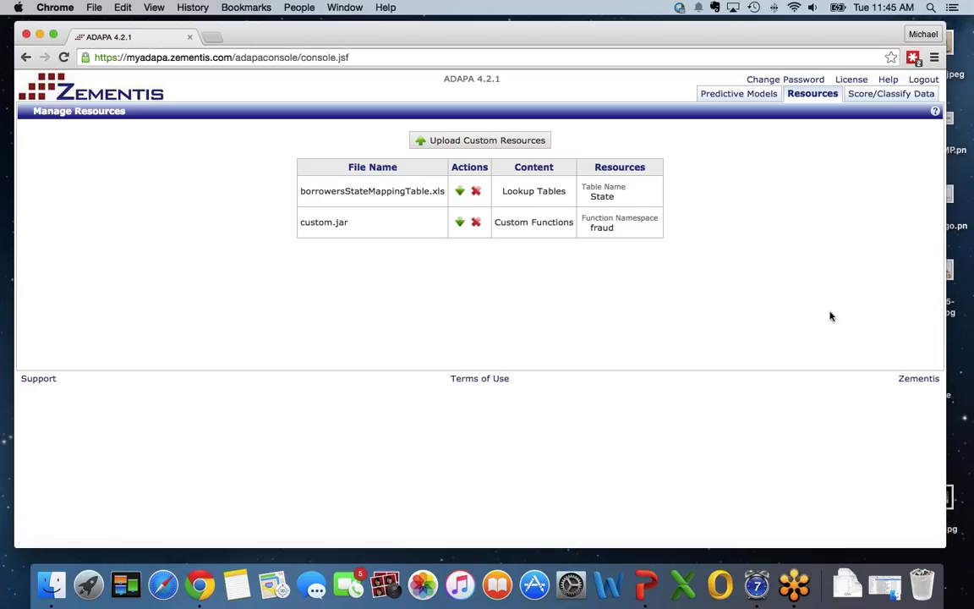
- Select the fraud namespace name, then return to the eight-model Predictive Models list
double_click(601, 227)
left_click(739, 95)
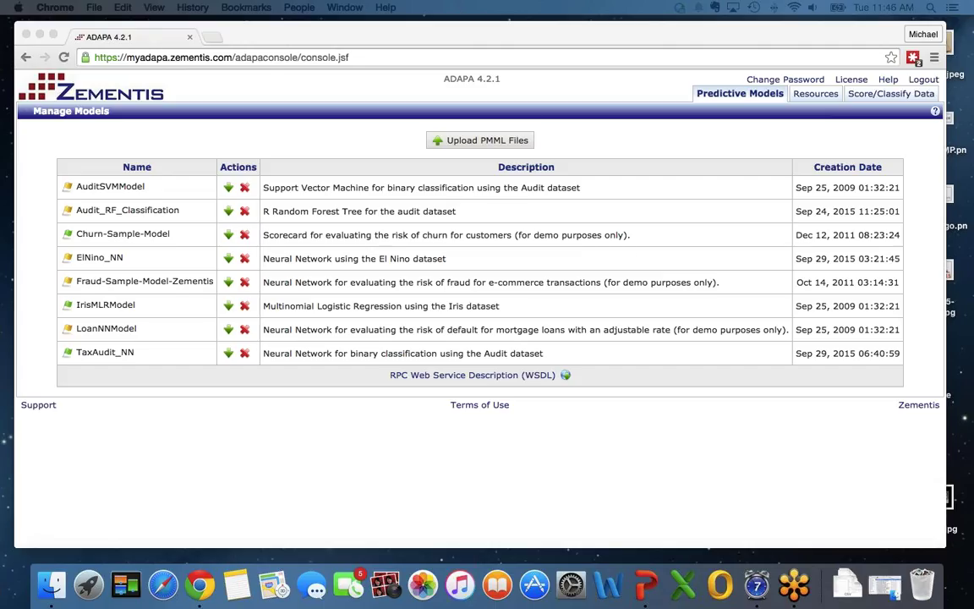
- Resume the Keynote slideshow full screen and advance through Agenda to the Discussion slide 38
key("super+Tab")
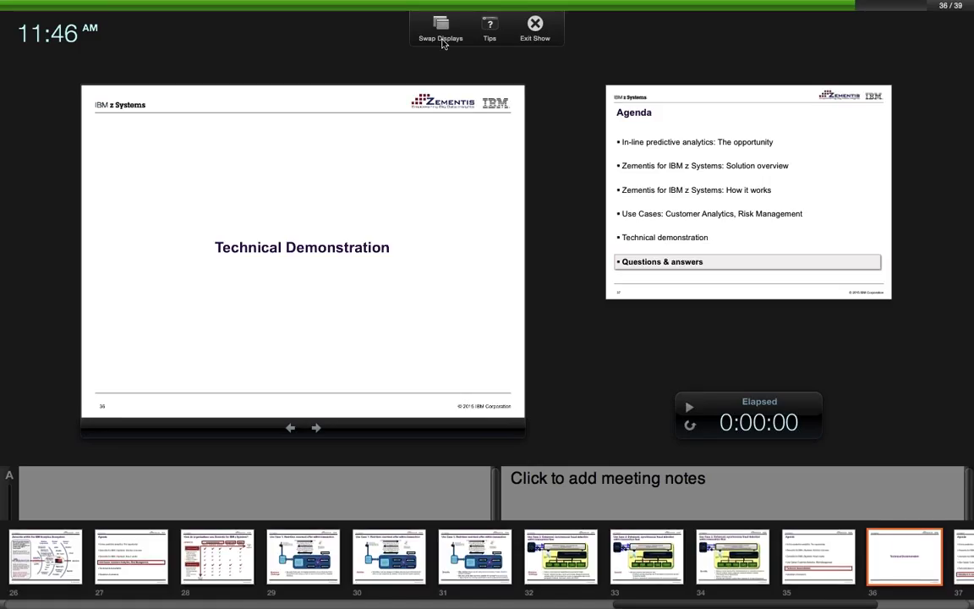
left_click(441, 40)
left_click(731, 279)
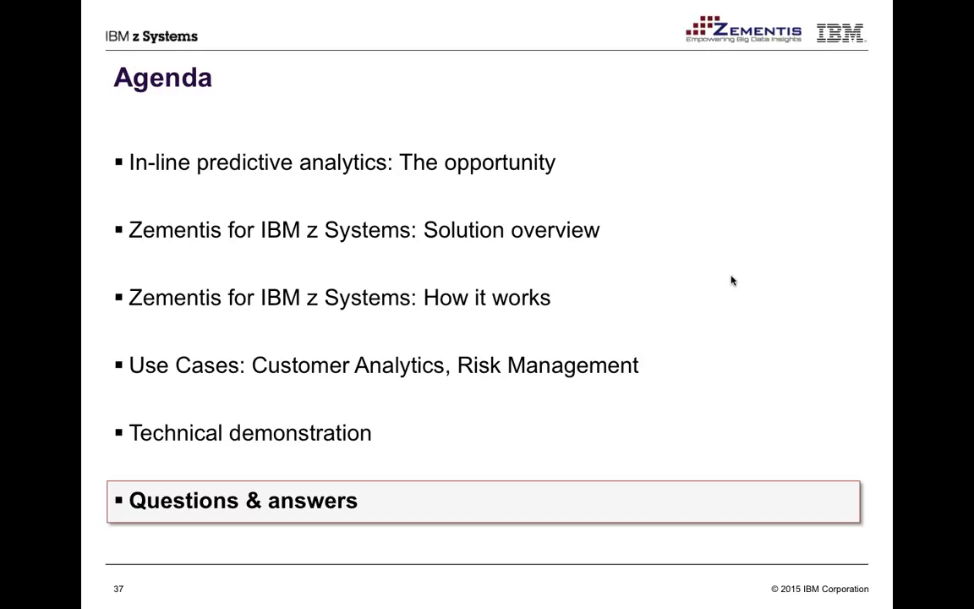
left_click(732, 279)
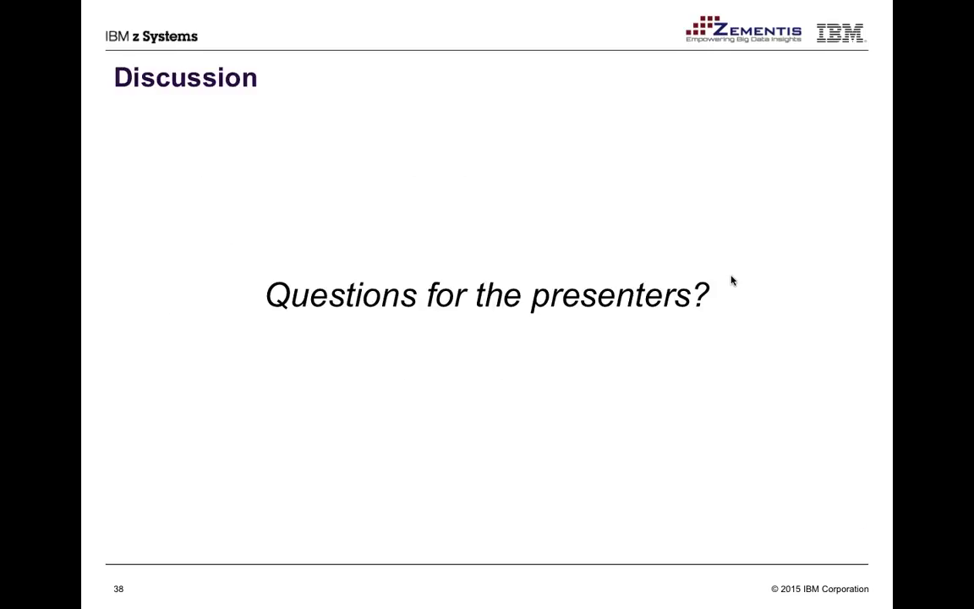